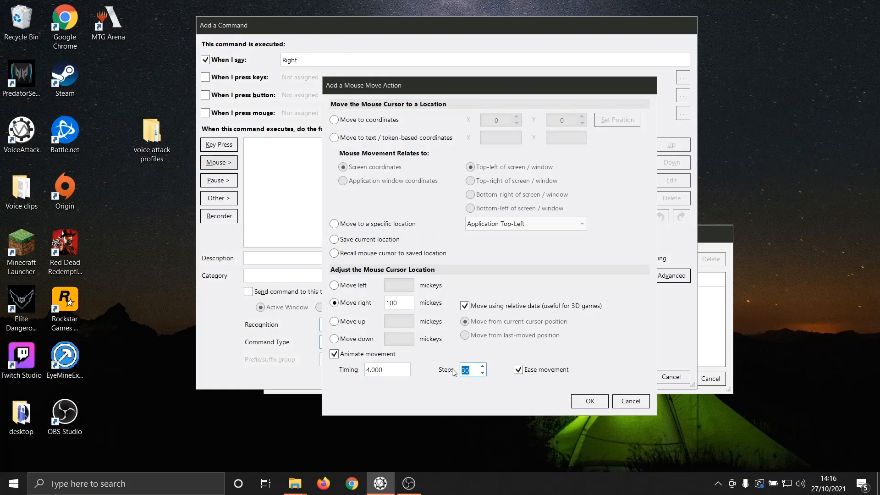
Step: Set the number of animation steps for the rightward mouse movement to 90
{"action": "type", "text": "90"}
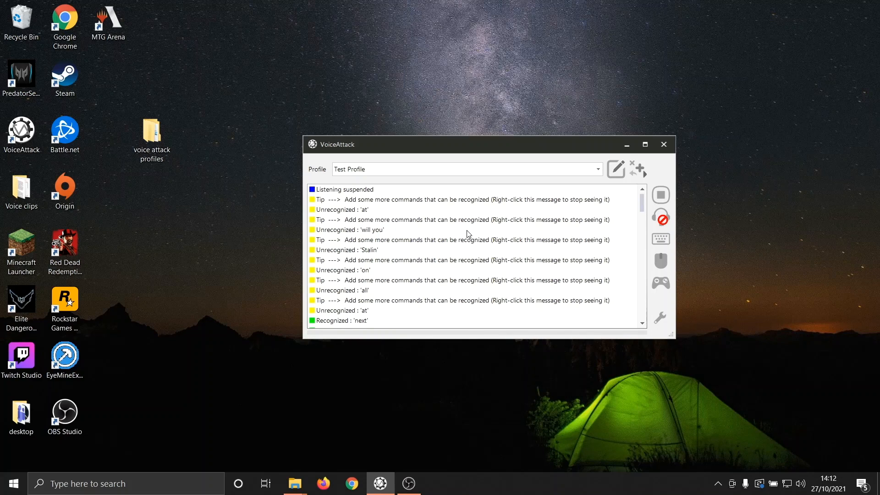
Step: Add a new command to the Test Profile that is executed by saying "Right"
{"action": "left_click", "coordinate": [616, 170]}
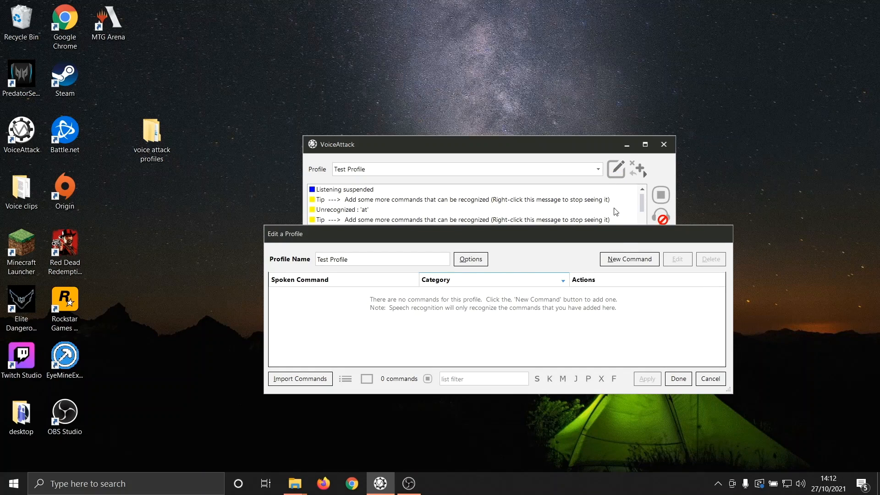
{"action": "left_click", "coordinate": [626, 263]}
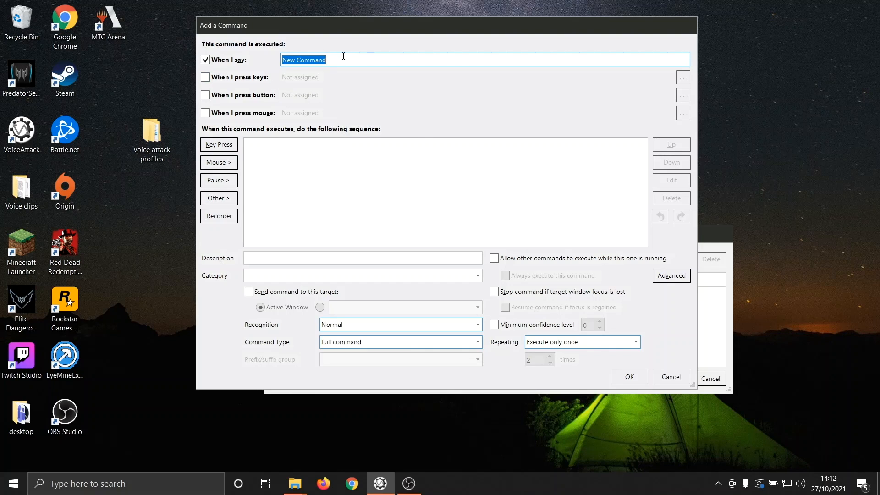
{"action": "type", "text": "Right"}
Step: Add a mouse move action to the command and set it to move the cursor right
{"action": "left_click", "coordinate": [232, 164]}
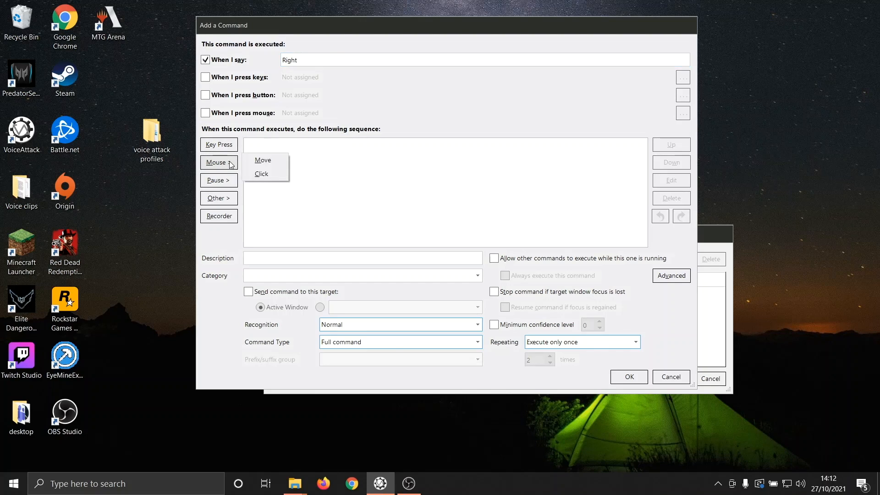
{"action": "left_click", "coordinate": [279, 164]}
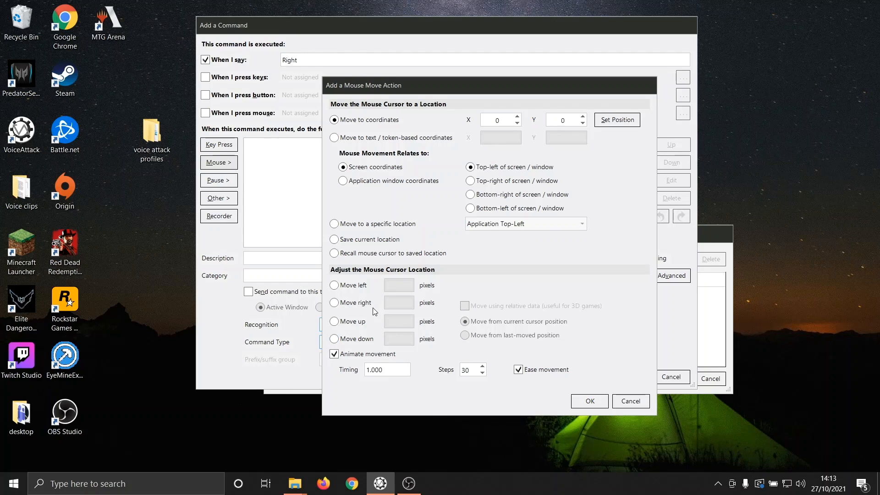
{"action": "left_click", "coordinate": [333, 302]}
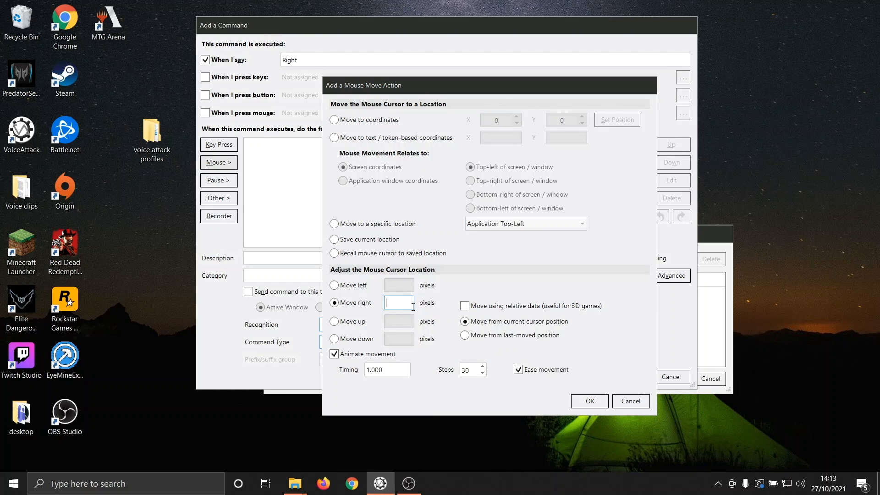
Step: Try a rightward distance of 1000 pixels and clear the value
{"action": "type", "text": "1000"}
{"action": "key", "text": "BackSpace"}
{"action": "key", "text": "BackSpace"}
{"action": "key", "text": "BackSpace"}
{"action": "key", "text": "BackSpace"}
Step: Enable movement using relative data for 3D games and set the rightward distance to 300 mickeys
{"action": "left_click", "coordinate": [464, 305]}
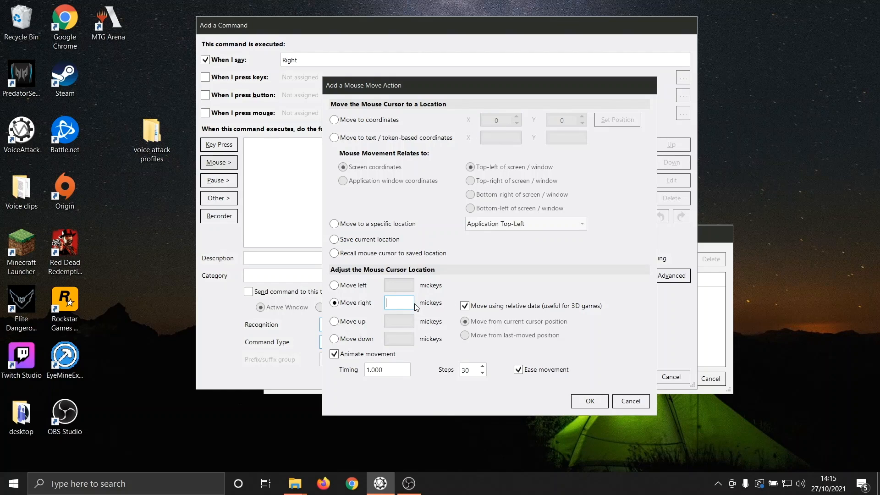
{"action": "type", "text": "100"}
{"action": "type", "text": "0"}
{"action": "key", "text": "BackSpace"}
{"action": "key", "text": "BackSpace"}
{"action": "key", "text": "BackSpace"}
{"action": "key", "text": "BackSpace"}
{"action": "type", "text": "300"}
Step: Turn movement animation off and back on, and set its timing to 0
{"action": "left_click", "coordinate": [332, 355]}
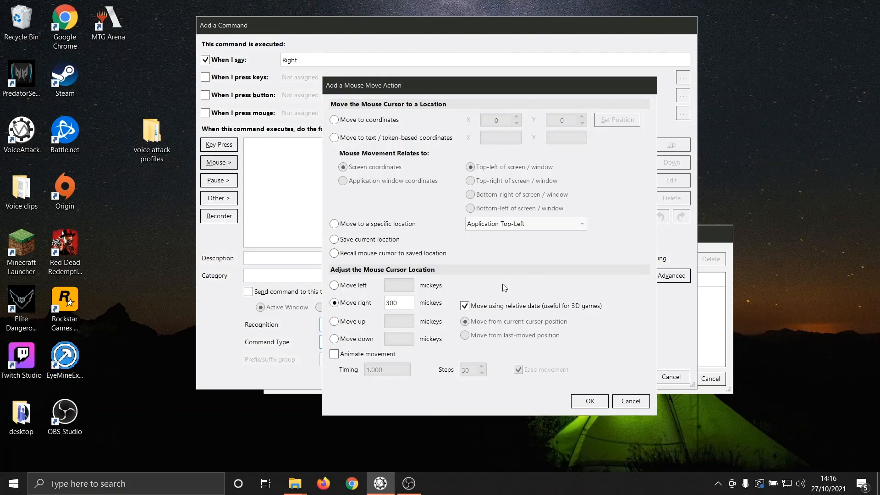
{"action": "left_click", "coordinate": [357, 357]}
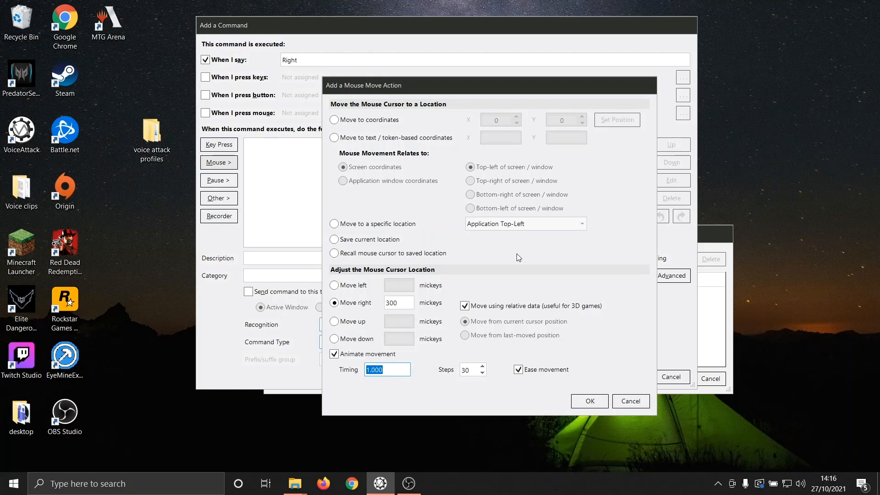
{"action": "left_click", "coordinate": [369, 369]}
{"action": "key", "text": "BackSpace"}
{"action": "type", "text": "0"}
Step: Set the rightward movement to 100 mickeys, with an animation timing of 4 and 90 steps
{"action": "left_click_drag", "start_coordinate": [404, 303], "coordinate": [300, 303]}
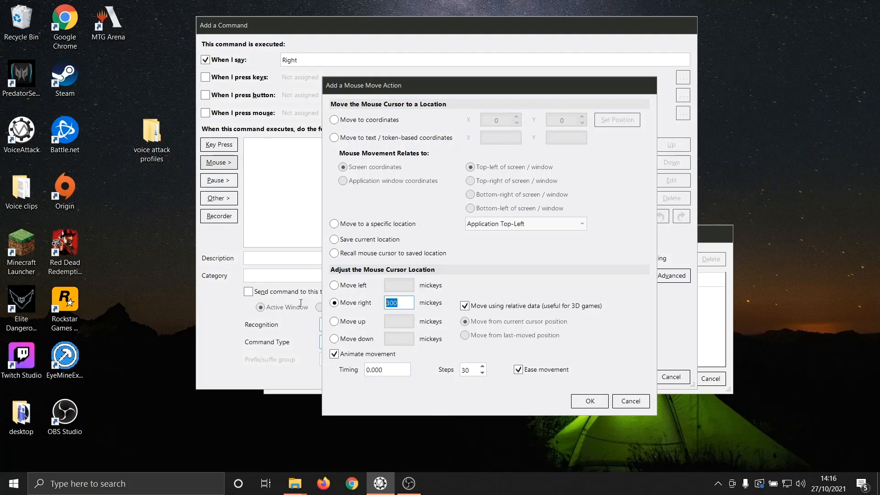
{"action": "type", "text": "100"}
{"action": "left_click", "coordinate": [369, 369]}
{"action": "type", "text": "4"}
{"action": "key", "text": "Tab"}
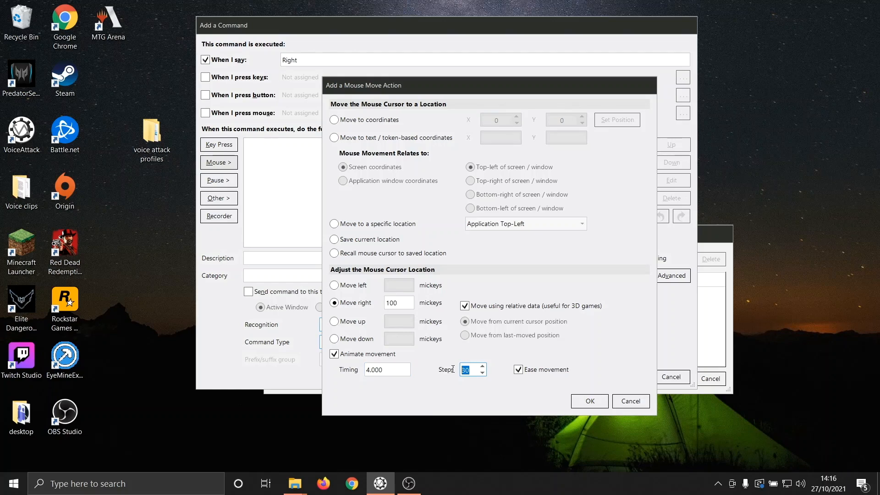
{"action": "type", "text": "90"}
Step: Turn ease movement off and back on, and confirm the mouse move action
{"action": "mouse_move", "coordinate": [531, 374]}
{"action": "left_click", "coordinate": [520, 371]}
{"action": "left_click", "coordinate": [519, 370]}
{"action": "left_click", "coordinate": [588, 400]}
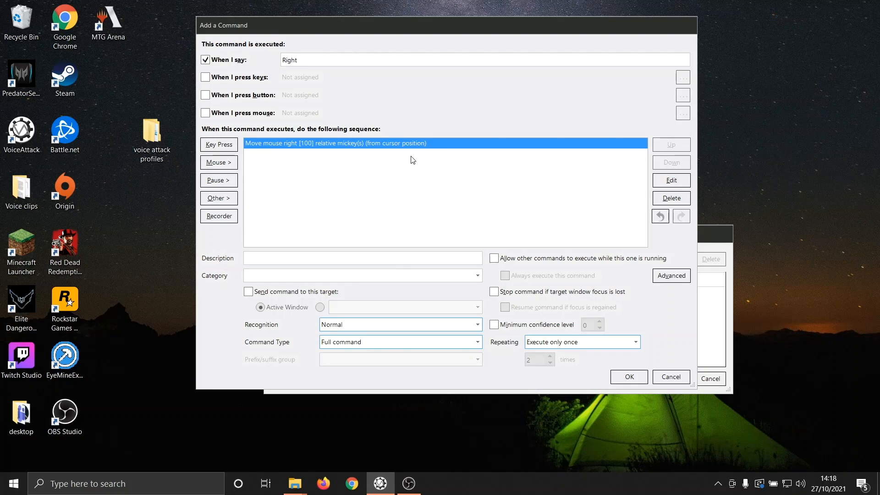
Step: Save the "Right" command, apply the changes to the Test Profile and finish editing it
{"action": "left_click", "coordinate": [623, 377]}
{"action": "left_click", "coordinate": [647, 378]}
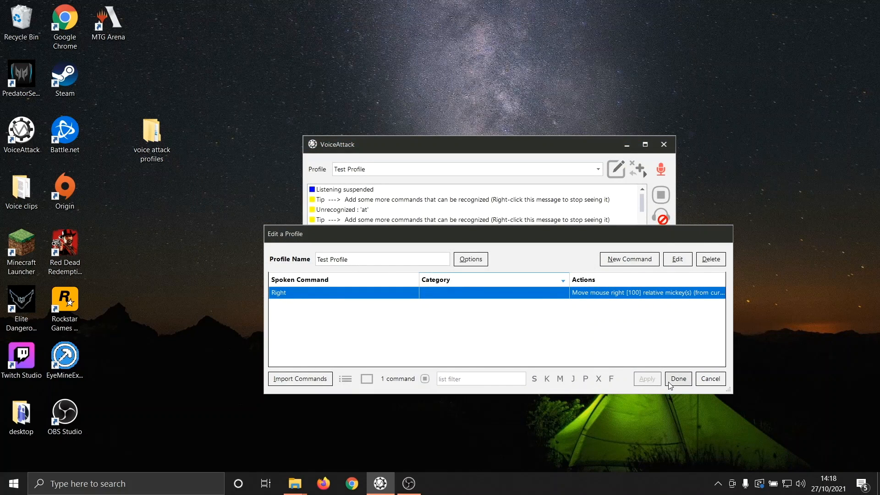
{"action": "left_click", "coordinate": [670, 382]}
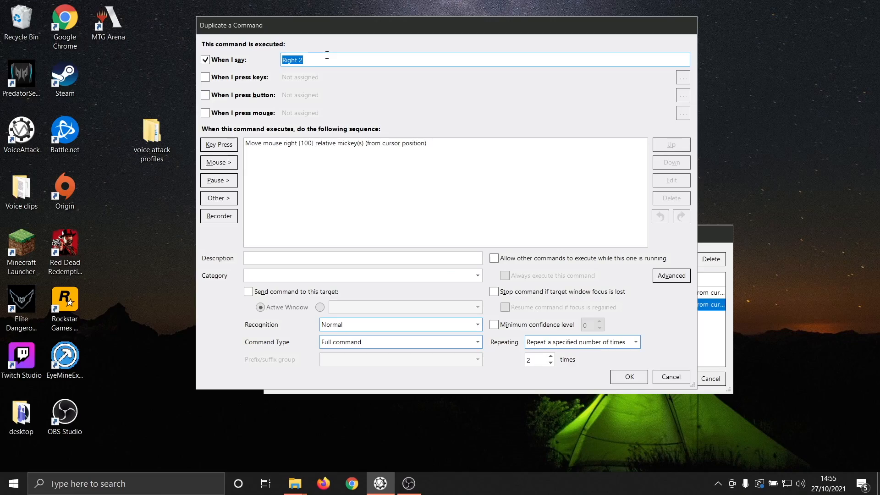
Step: Name the duplicated command "Right 3", set it to repeat 3 times and save it
{"action": "left_click", "coordinate": [324, 56]}
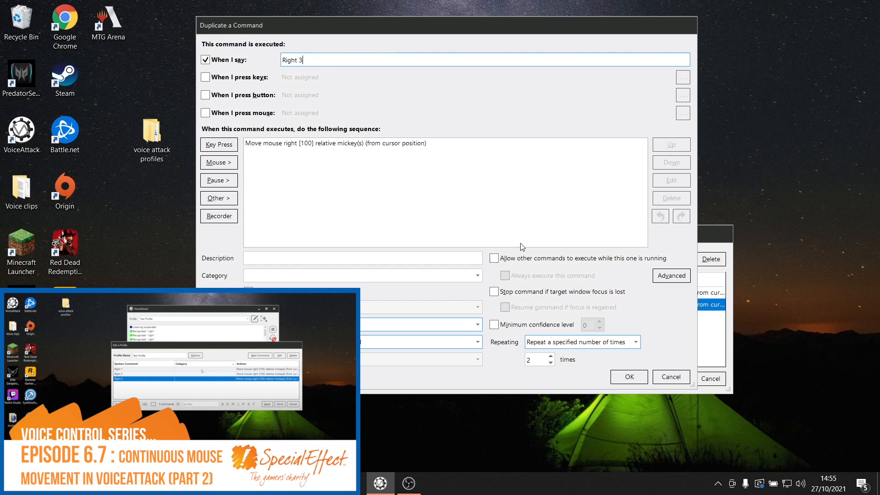
{"action": "left_click", "coordinate": [551, 356]}
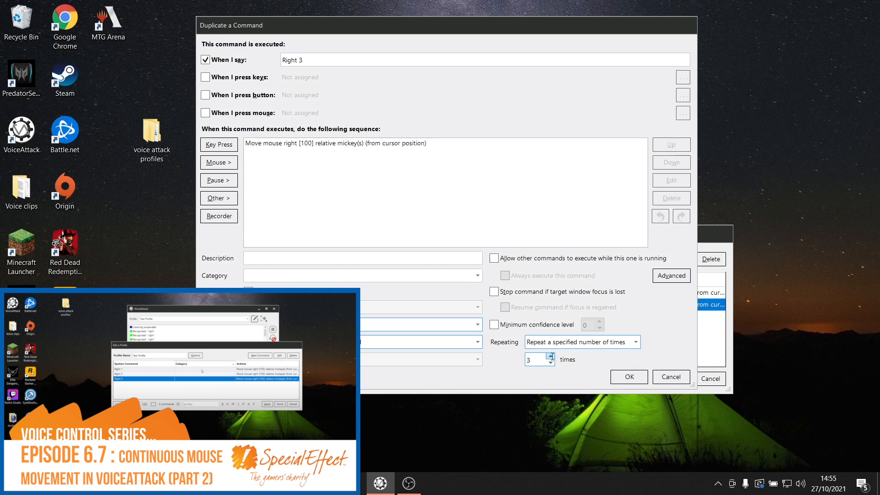
{"action": "left_click", "coordinate": [642, 381]}
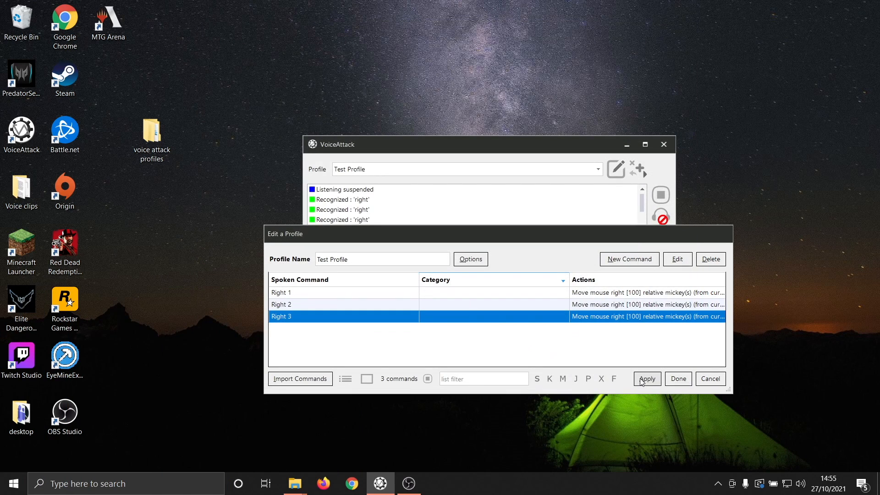